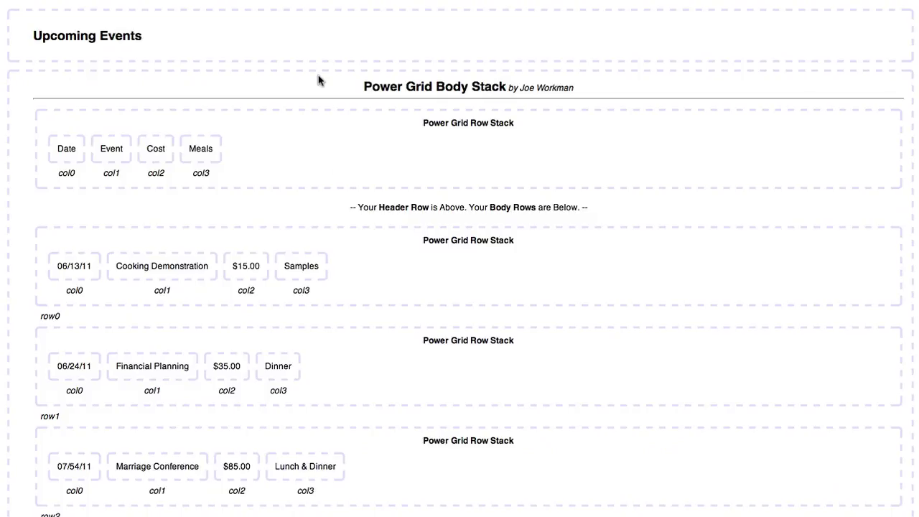
Step: Raise the Power Grid Body stack's number of rows to 60, and bring it down to 10
mouse_move(320, 81)
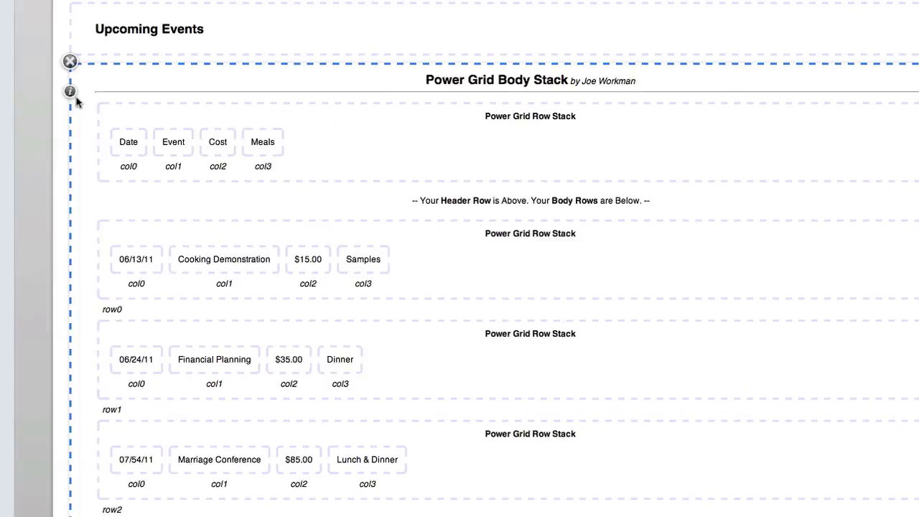
click(71, 92)
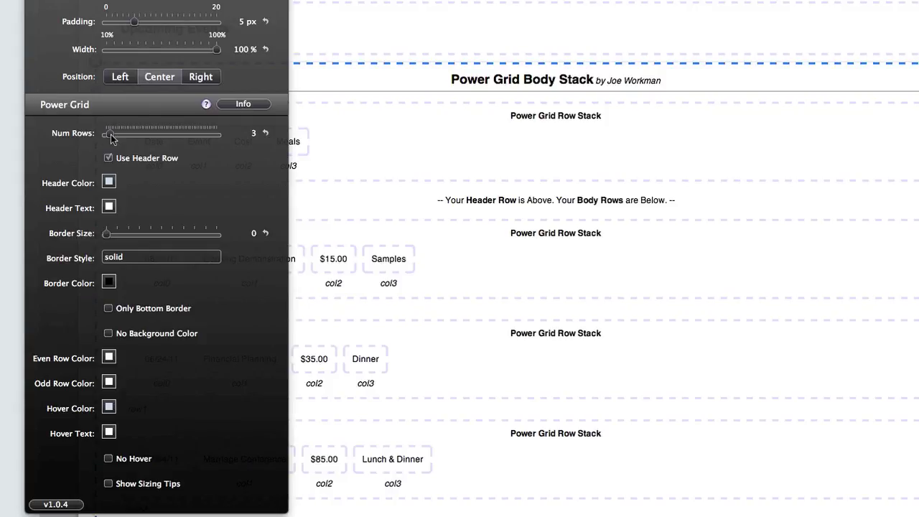
drag(112, 136, 222, 136)
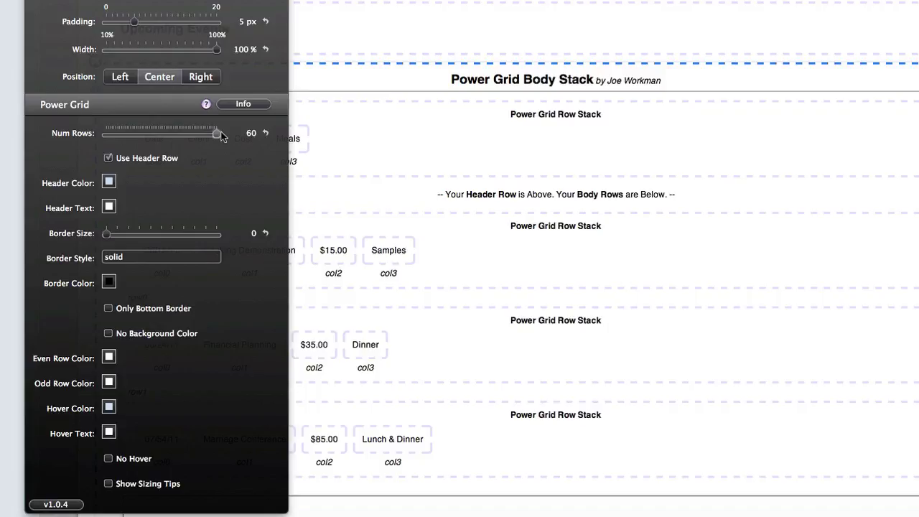
drag(222, 135, 217, 135)
drag(138, 141, 123, 136)
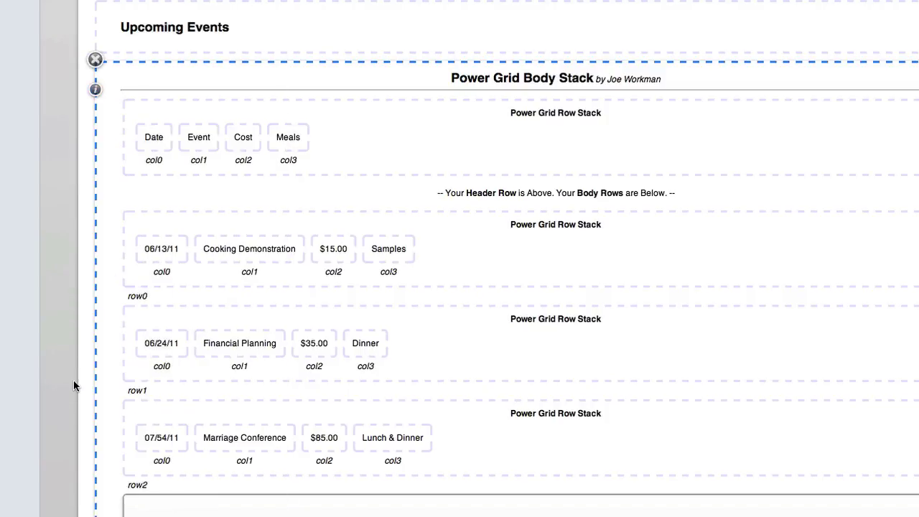
Step: Add a Power Grid Row stack to the empty row3 area and check its column settings
scroll(74, 380, down, 4)
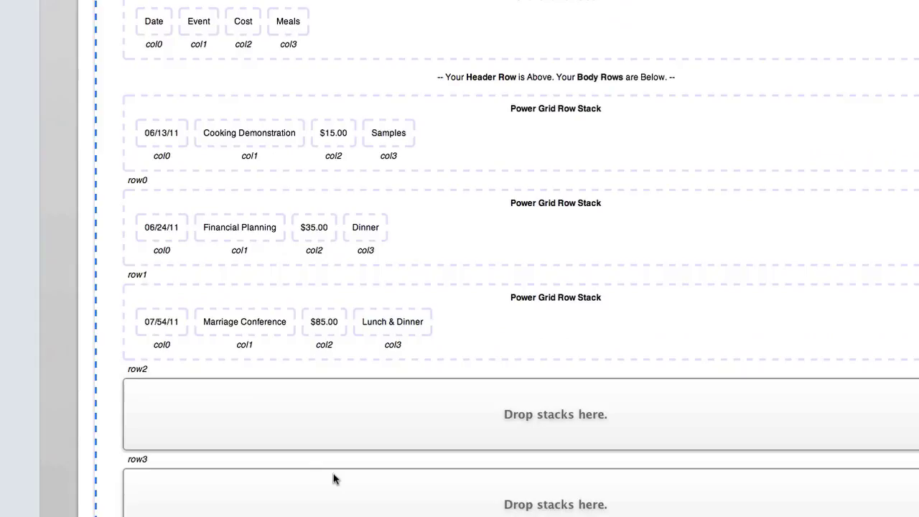
drag(858, 243, 260, 397)
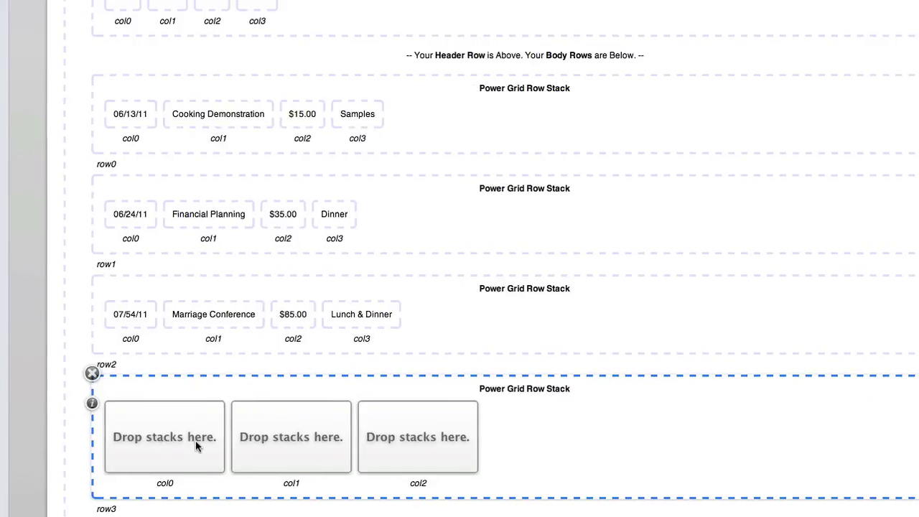
click(92, 404)
drag(4, 385, 252, 65)
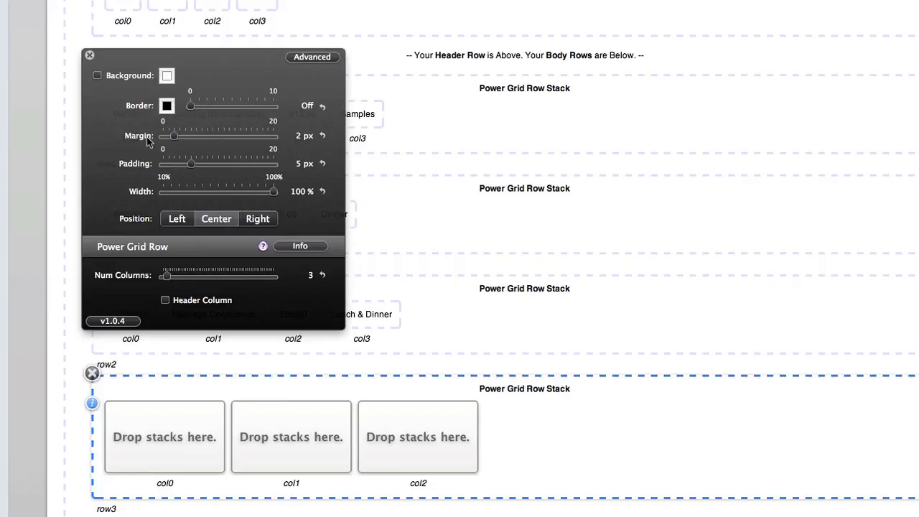
click(90, 57)
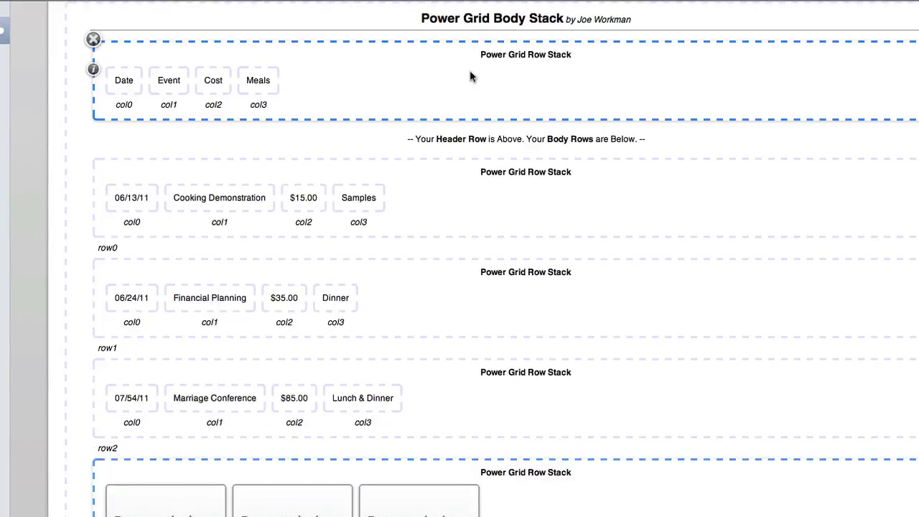
Step: Check the header row's column settings and delete the empty row stack from row3
click(92, 69)
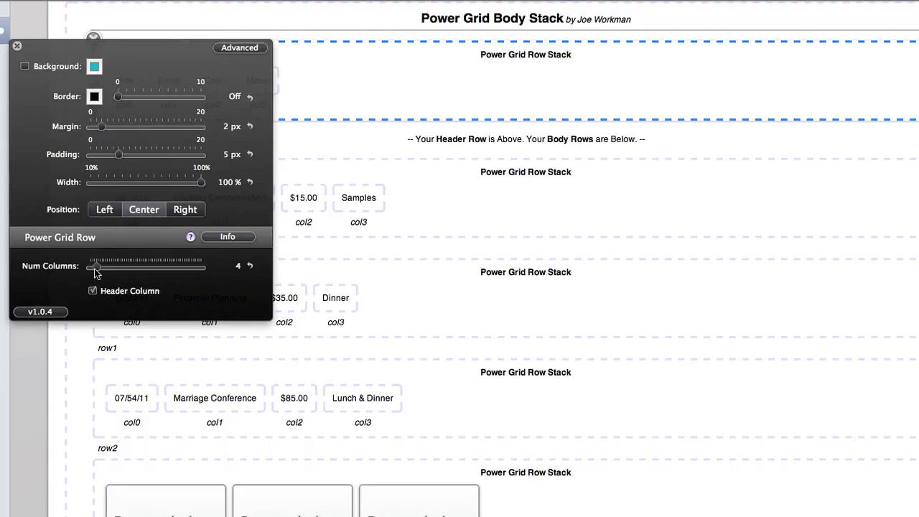
click(18, 46)
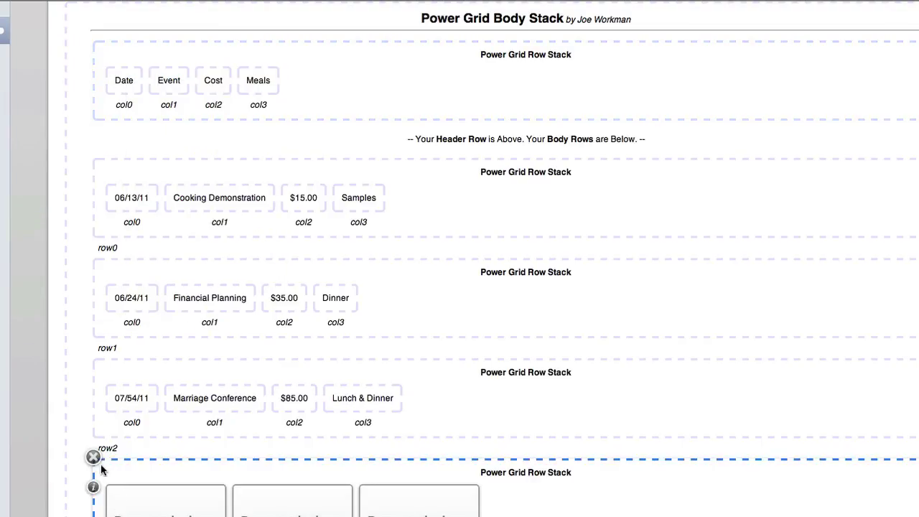
click(92, 457)
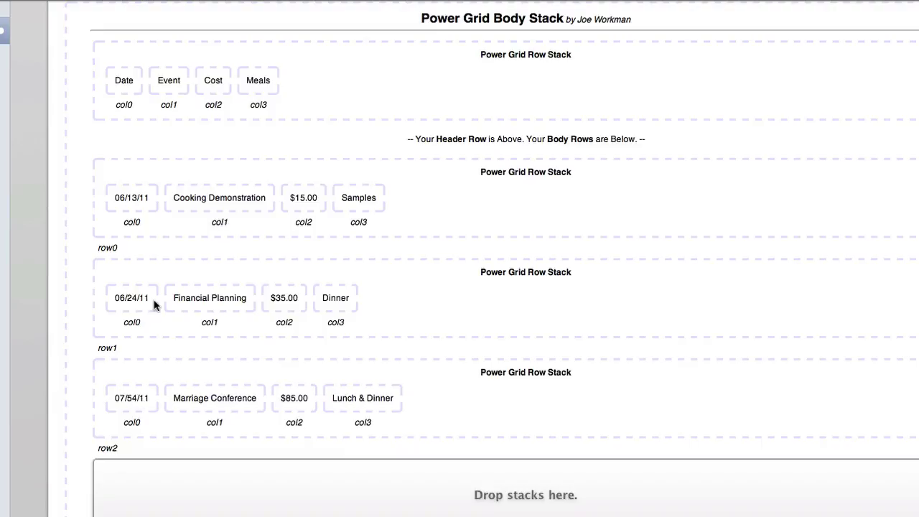
Step: Check the column settings of the Cooking Demonstration row
click(118, 176)
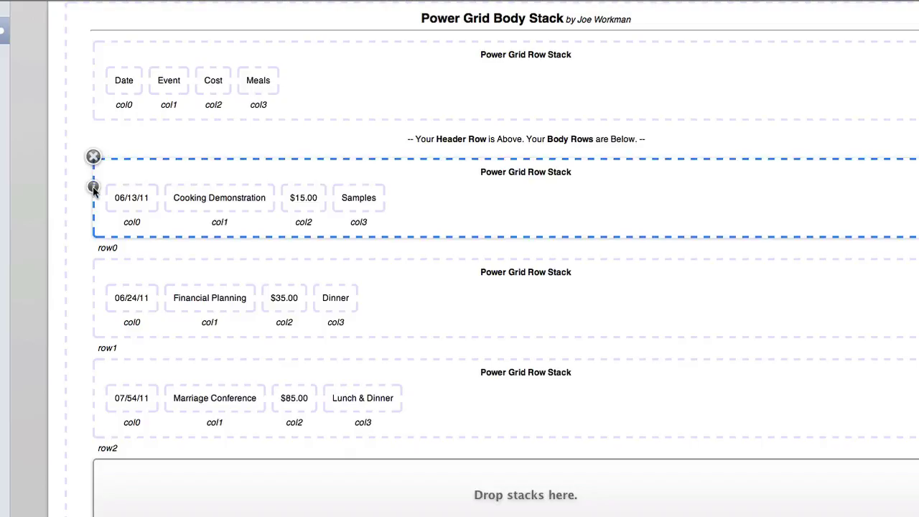
click(93, 187)
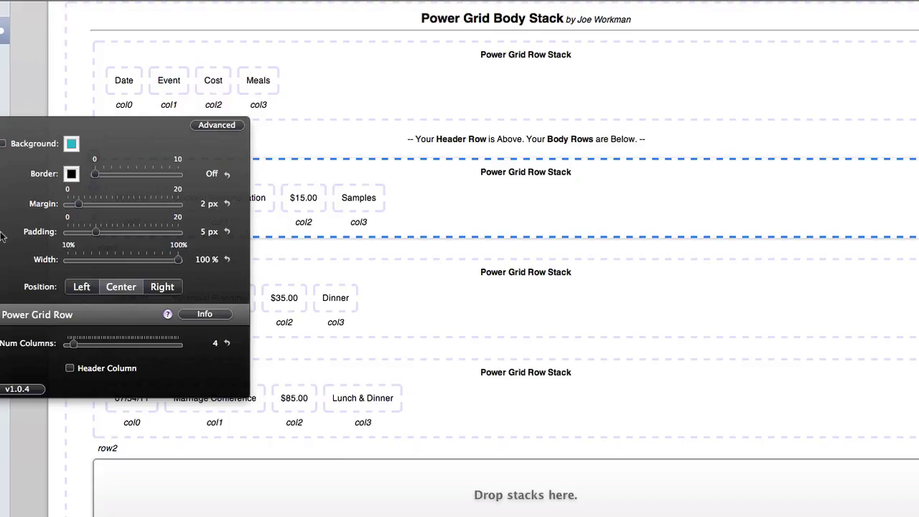
click(99, 72)
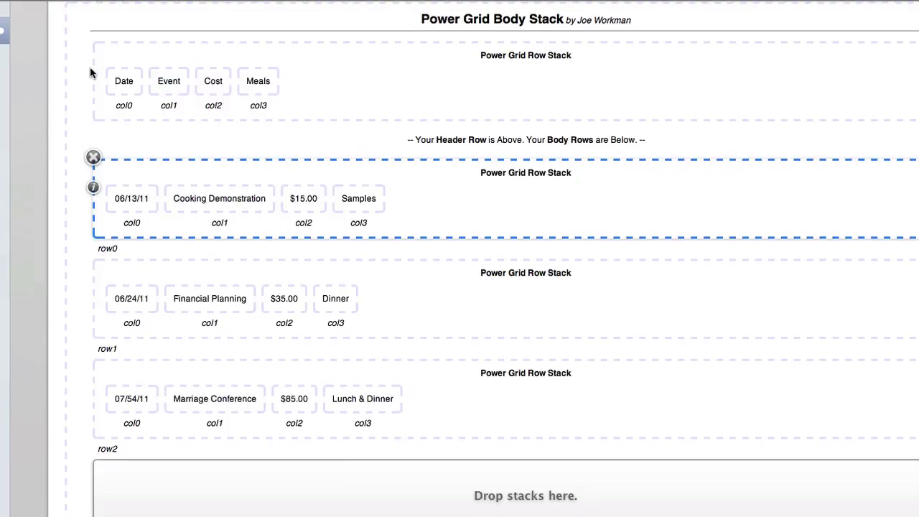
Step: Set the Power Grid Body stack to 3 rows, and turn its header row off and back on
scroll(89, 67, up, 1)
click(96, 33)
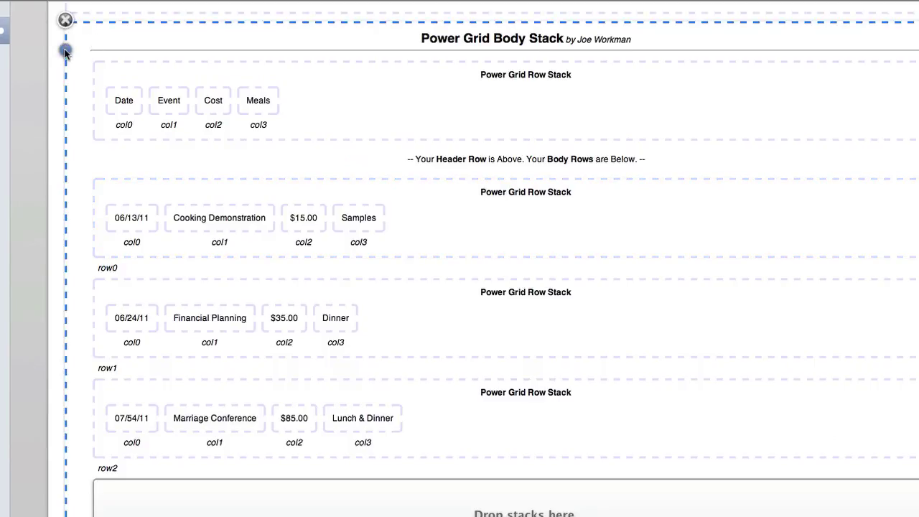
click(66, 50)
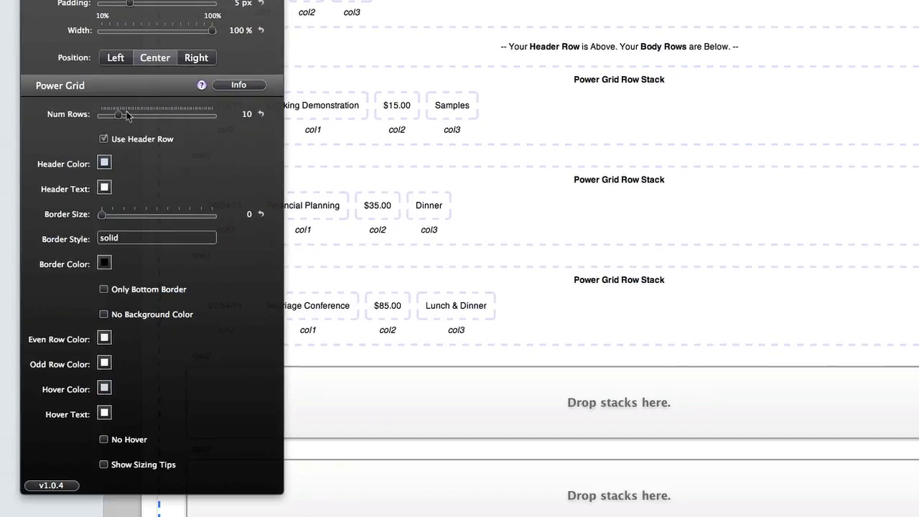
mouse_move(119, 114)
mouse_down()
mouse_move(103, 115)
mouse_move(109, 121)
mouse_up()
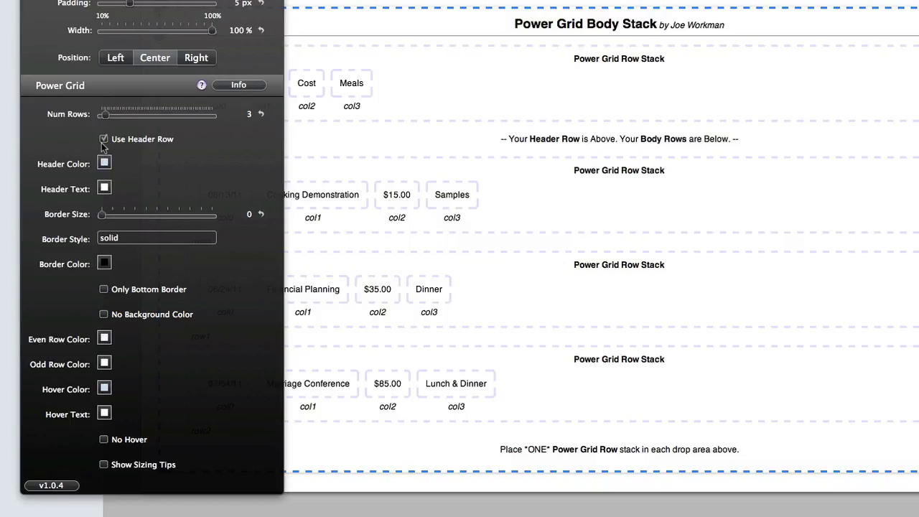
click(104, 138)
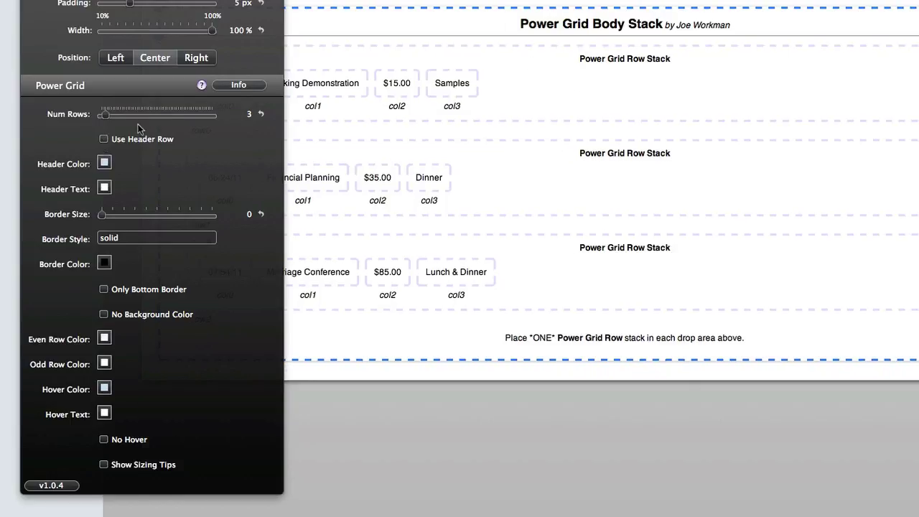
click(104, 139)
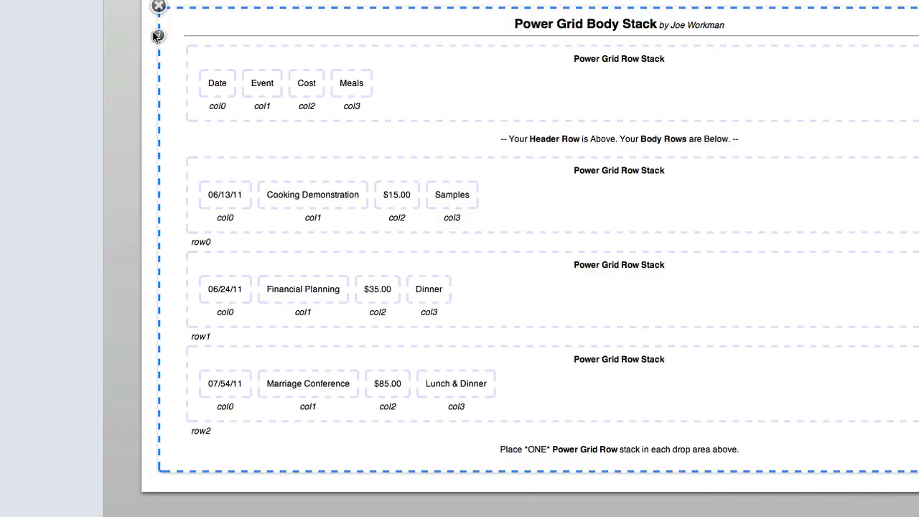
Step: Turn on No Background Color for the grid, and turn it off again
key(super+alt+i)
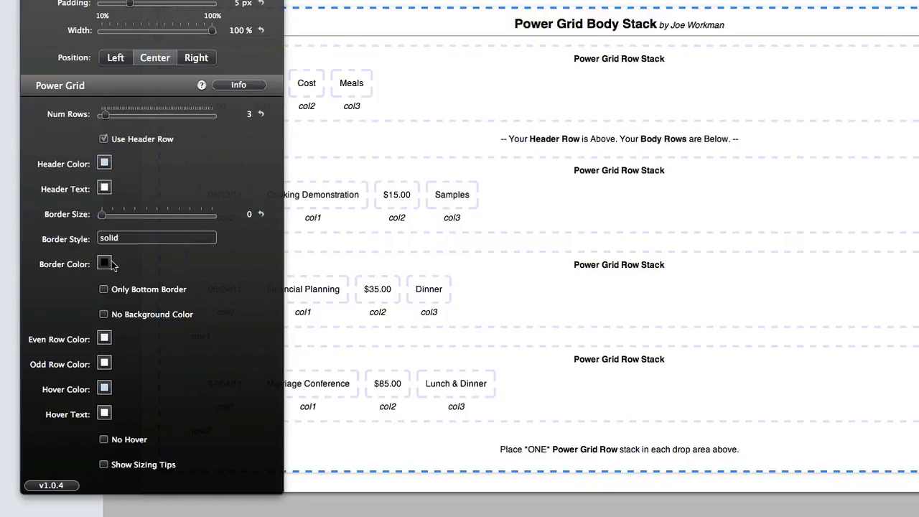
click(104, 314)
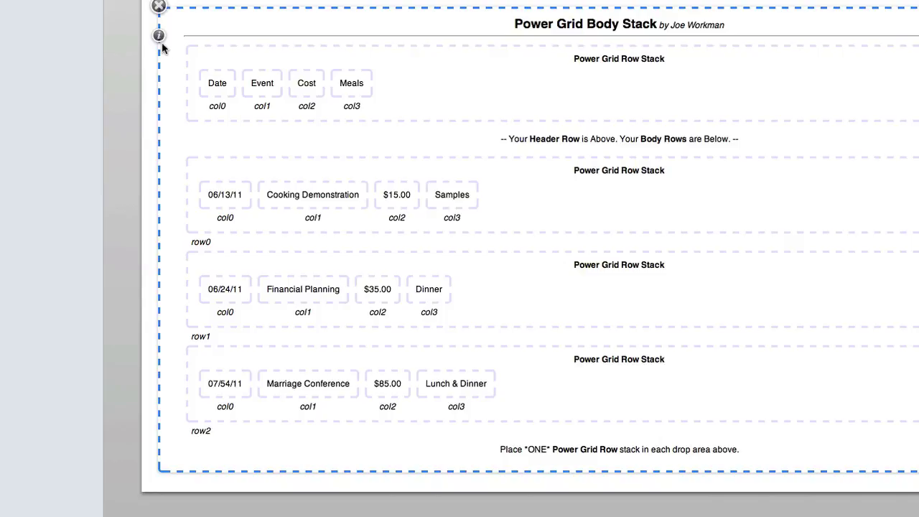
key(super+alt+i)
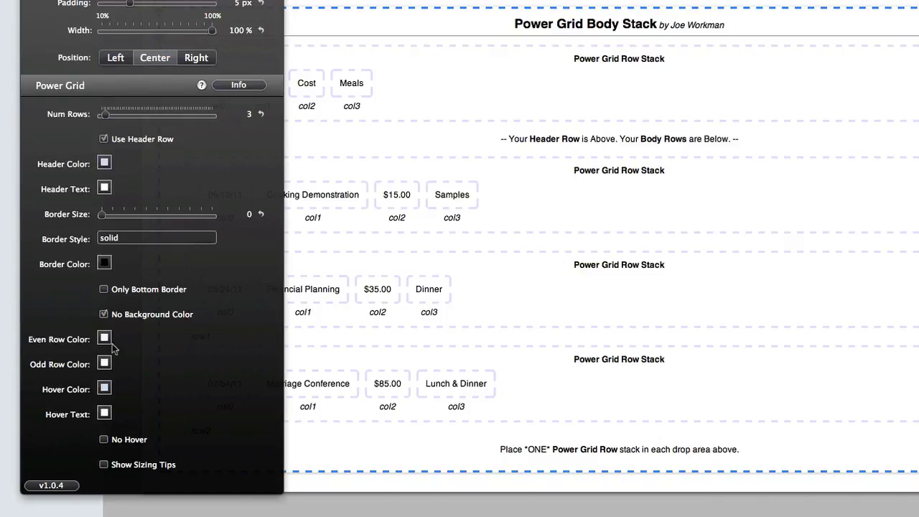
click(104, 315)
Step: Turn on No Hover and Show Sizing Tips for the grid, and review the sizing tips beneath the rows
click(103, 440)
click(104, 466)
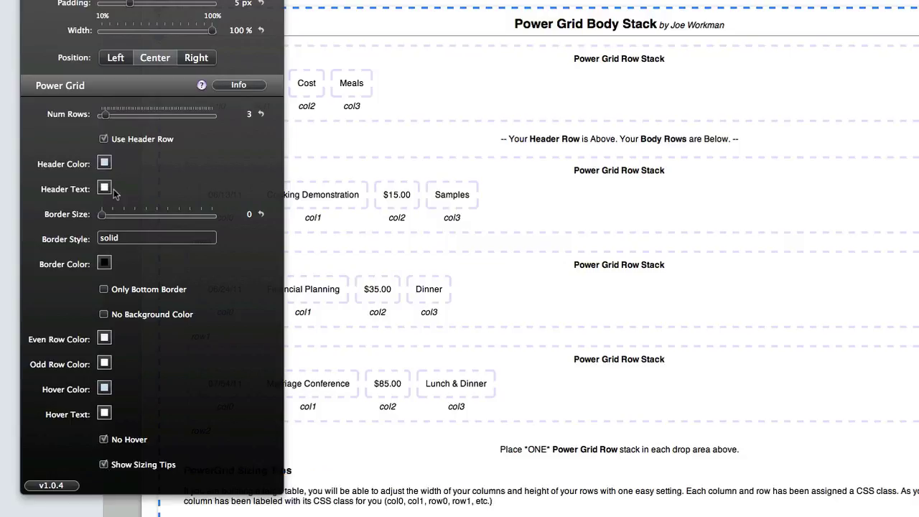
key(super+alt+i)
scroll(150, 248, down, 5)
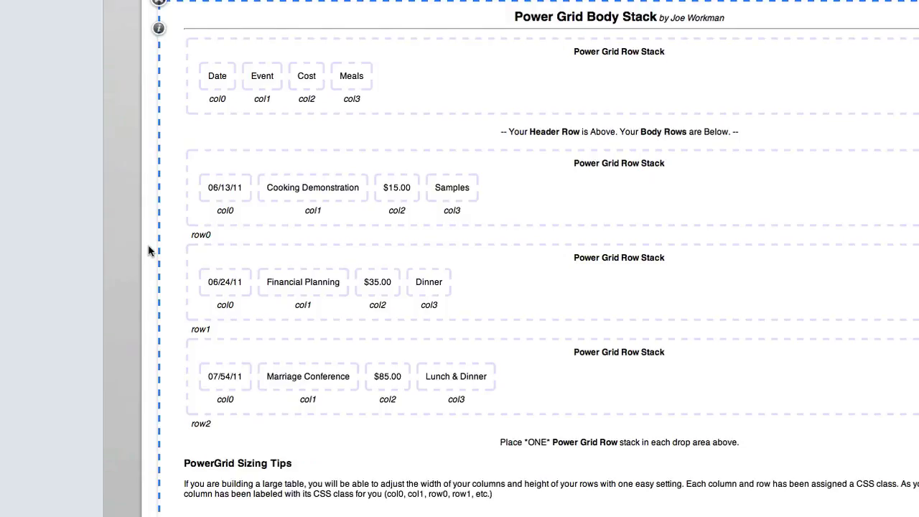
scroll(150, 267, down, 3)
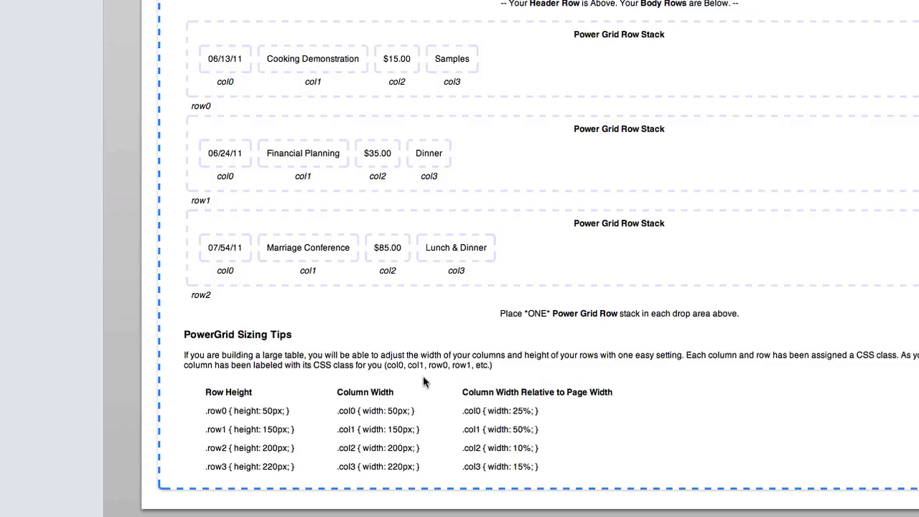
scroll(281, 131, up, 4)
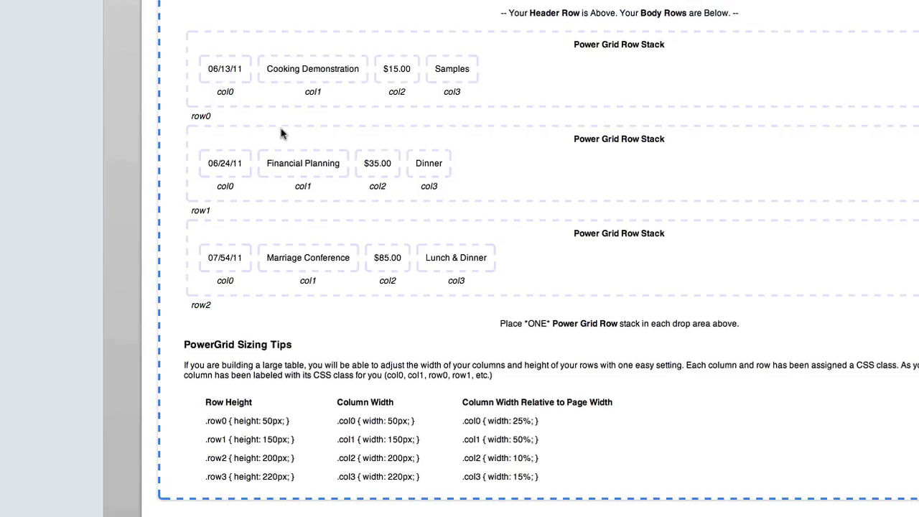
Step: Raise the header row's number of columns to 60, and return it to 4
click(237, 63)
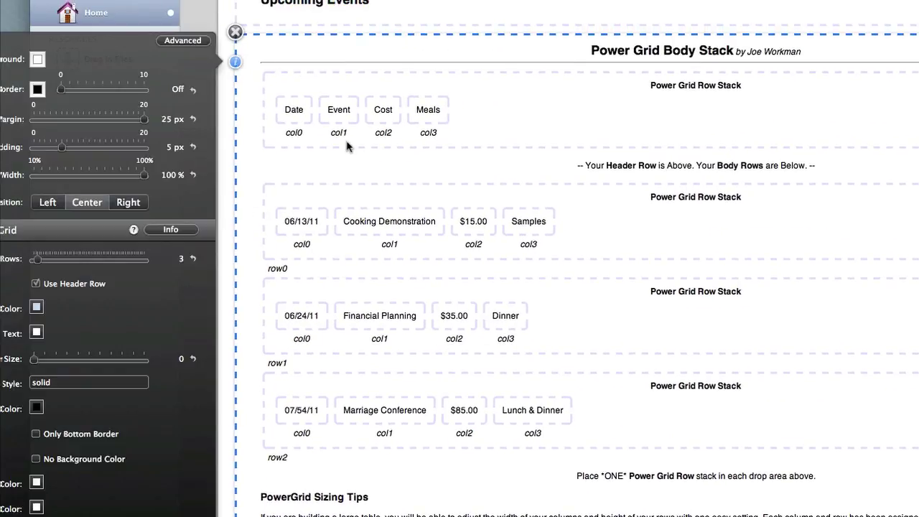
click(358, 88)
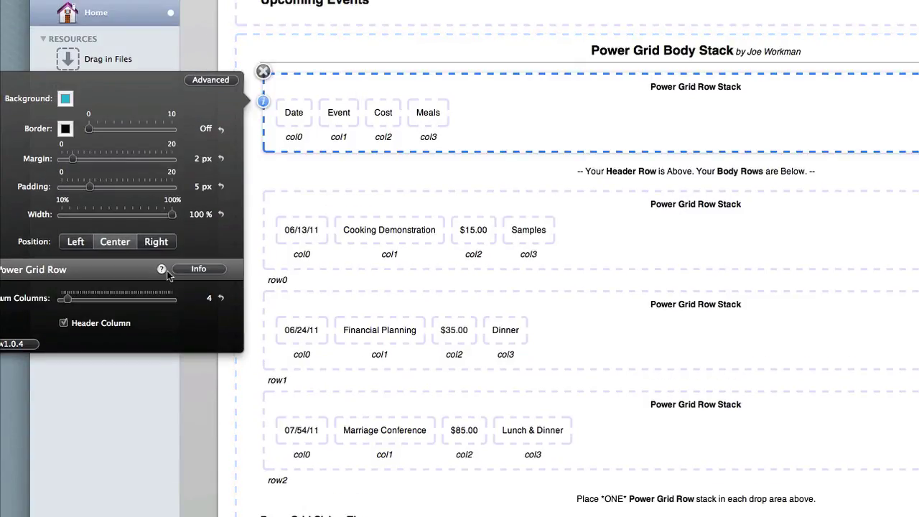
click(172, 299)
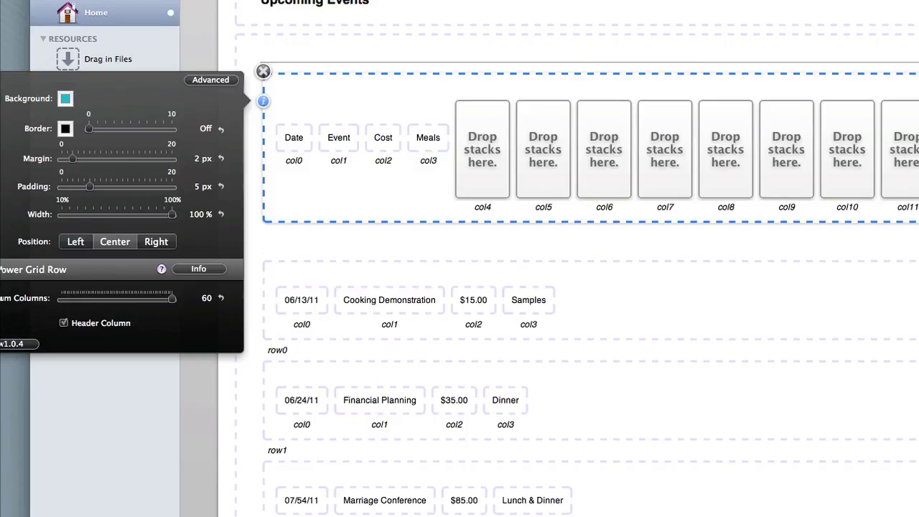
click(74, 299)
drag(74, 302, 64, 300)
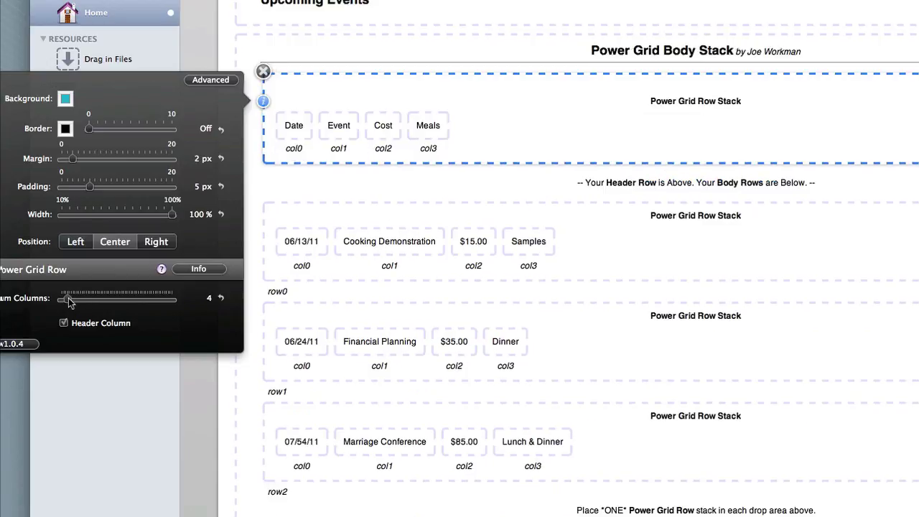
click(206, 29)
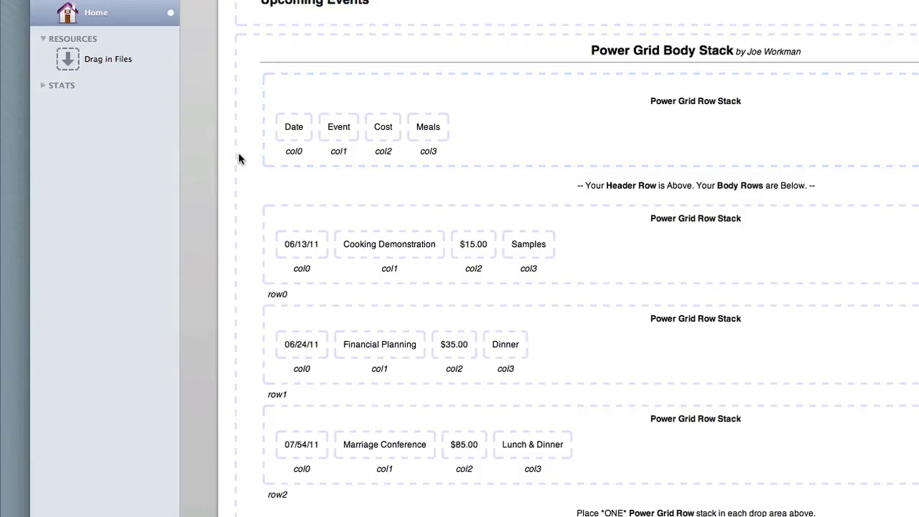